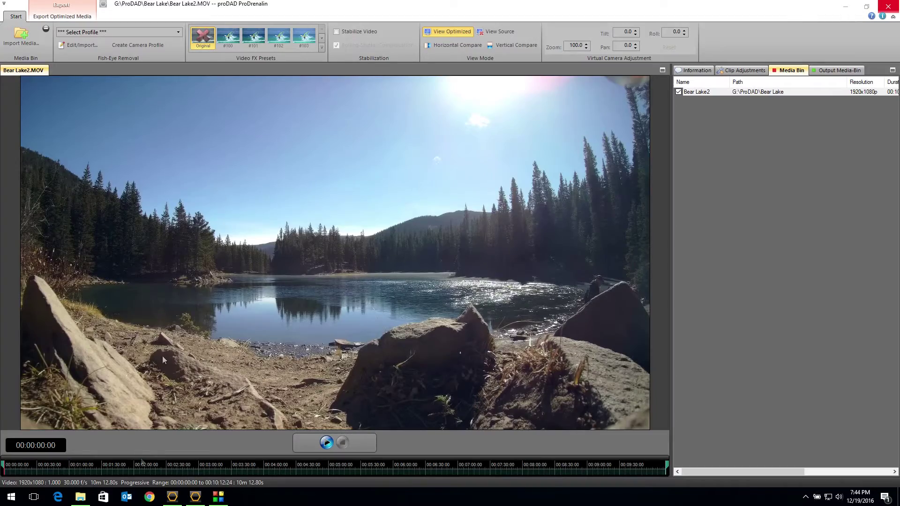
Step: Skip ahead in Bear Lake2.MOV to the aerial footage around 00:02:41
left_click_drag(48, 469, 538, 469)
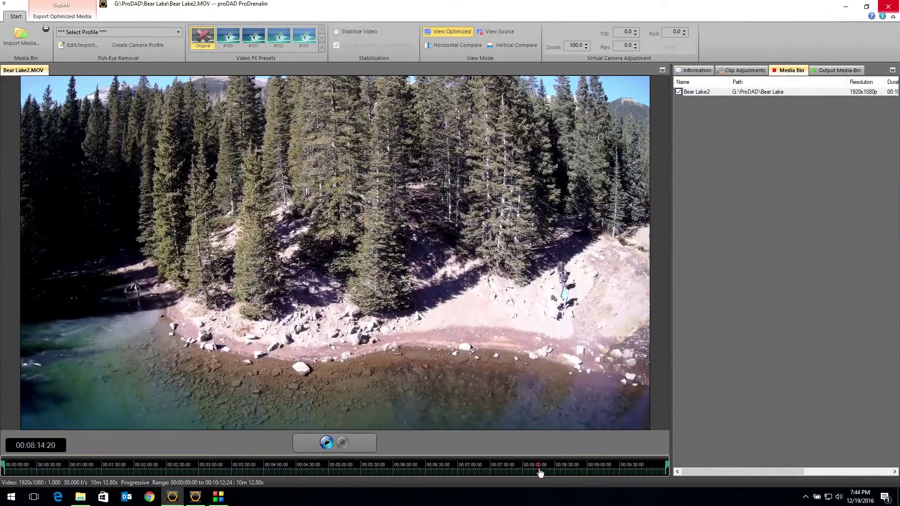
Step: Scrub to around 00:08:20, where the forest and hikers appear
mouse_move(540, 473)
left_mouse_down()
mouse_move(551, 474)
mouse_move(536, 474)
left_mouse_up()
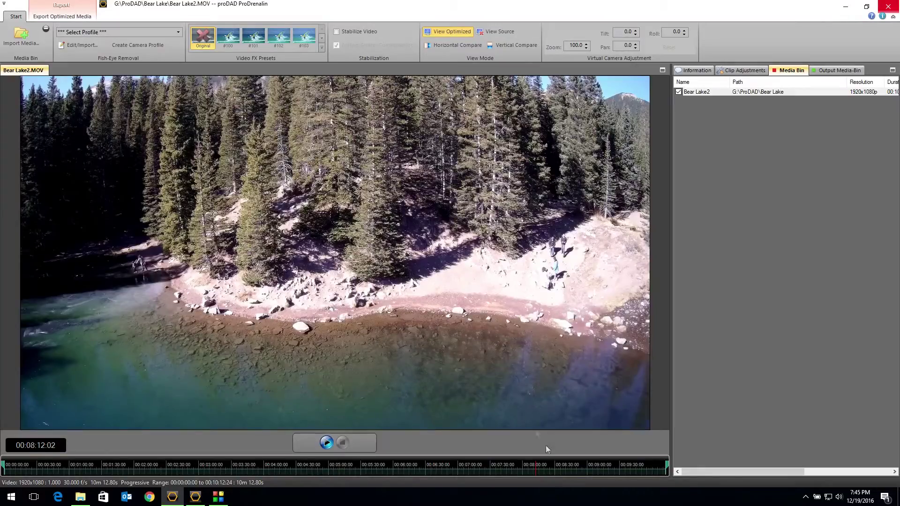
left_click_drag(537, 474, 544, 474)
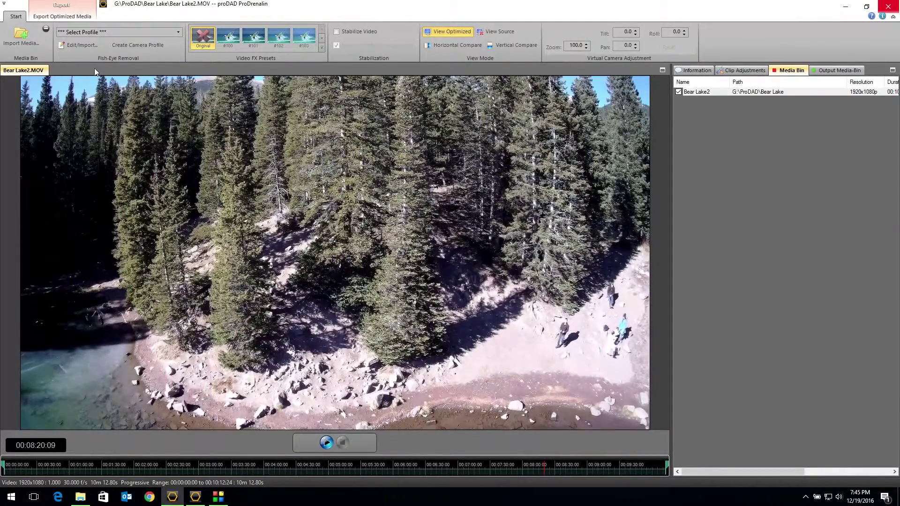
Step: Apply the GoPro Hero3 (IN-Housing) 2.7k fish-eye removal profile to the Bear Lake2 clip
left_click(99, 32)
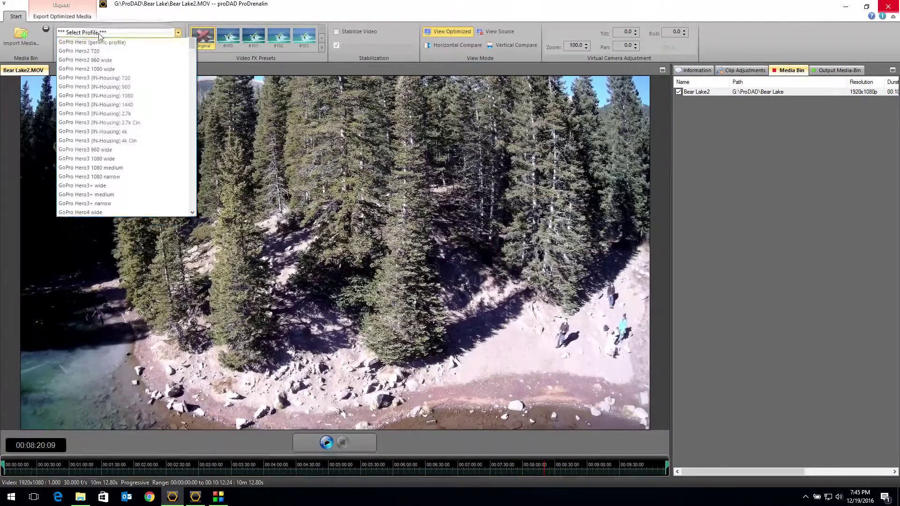
mouse_move(193, 49)
left_mouse_down()
mouse_move(206, 128)
mouse_move(202, 47)
left_mouse_up()
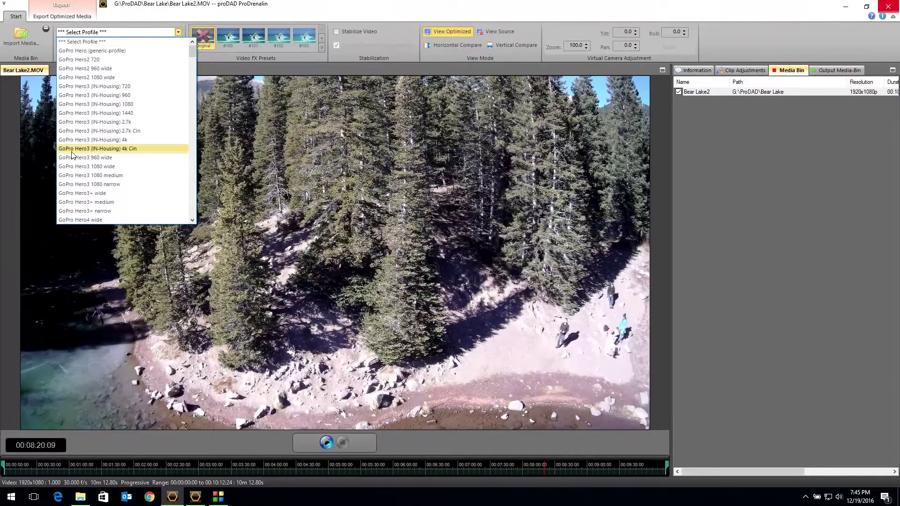
scroll(157, 148, "down", 12)
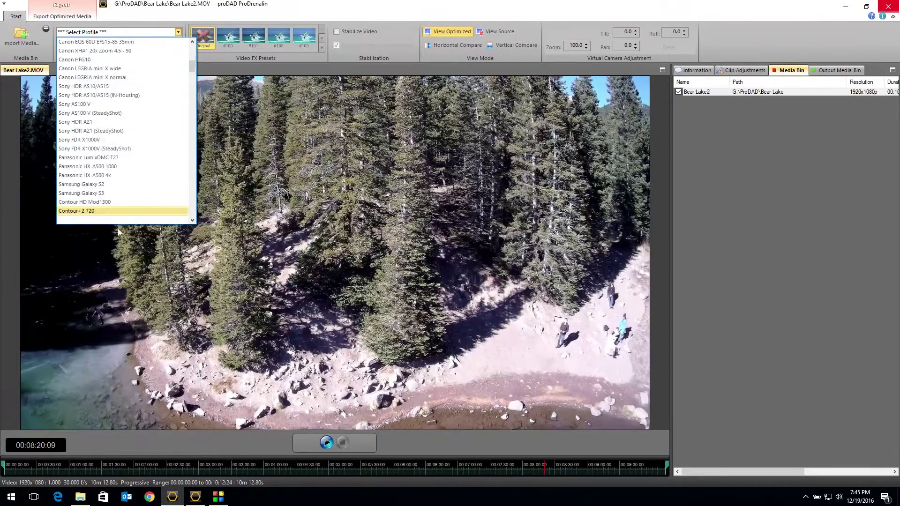
scroll(157, 148, "up", 12)
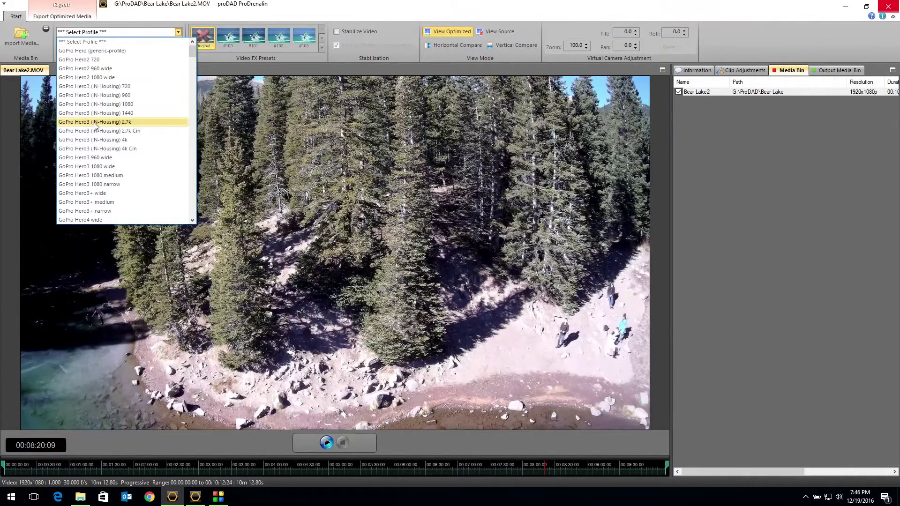
left_click(134, 125)
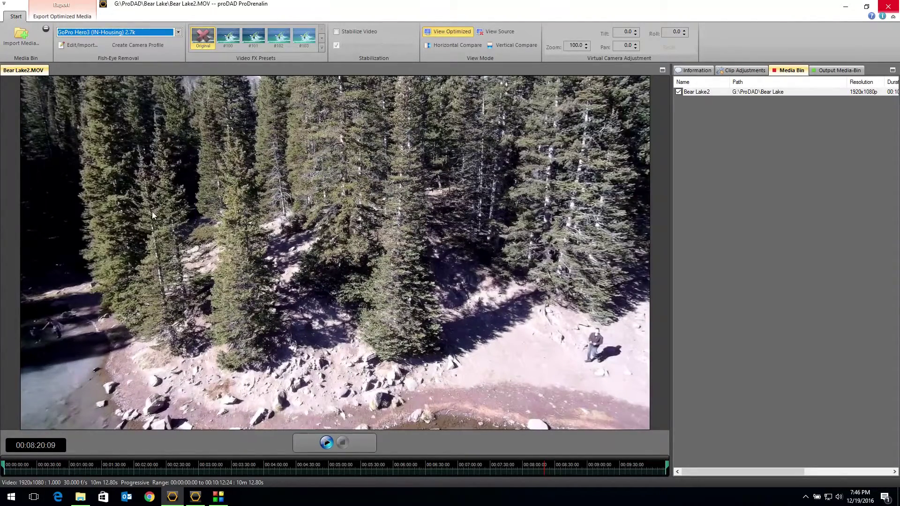
Step: Review the corrected footage near 8:14, then reset the profile to * Select Profile * for comparison
left_click(537, 473)
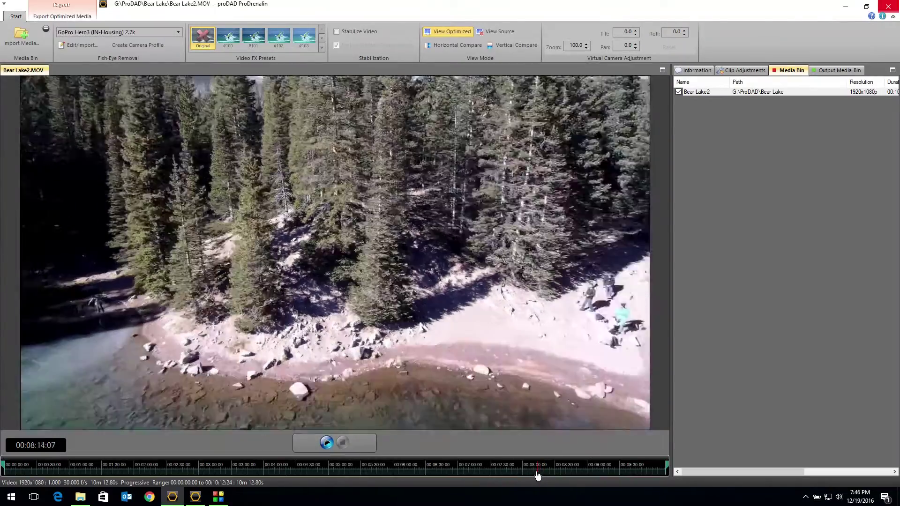
left_click_drag(537, 475, 543, 475)
left_click(156, 34)
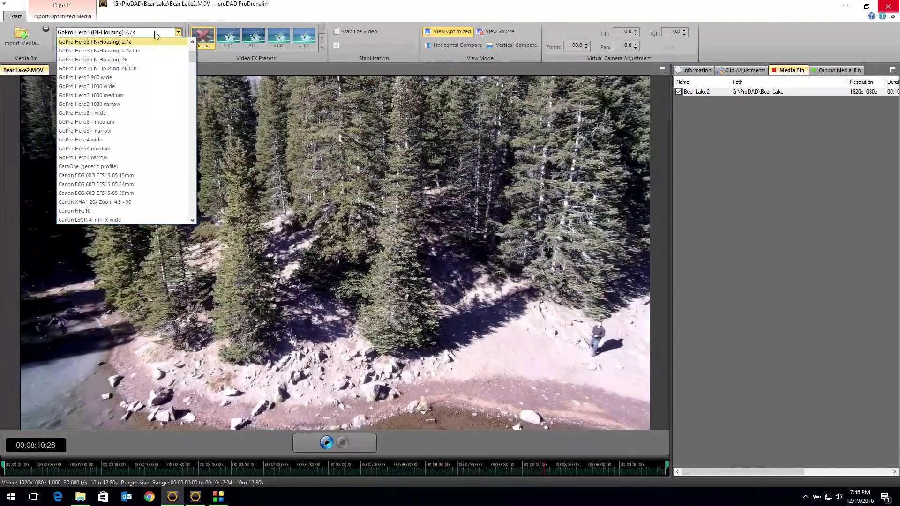
scroll(192, 55, "up", 3)
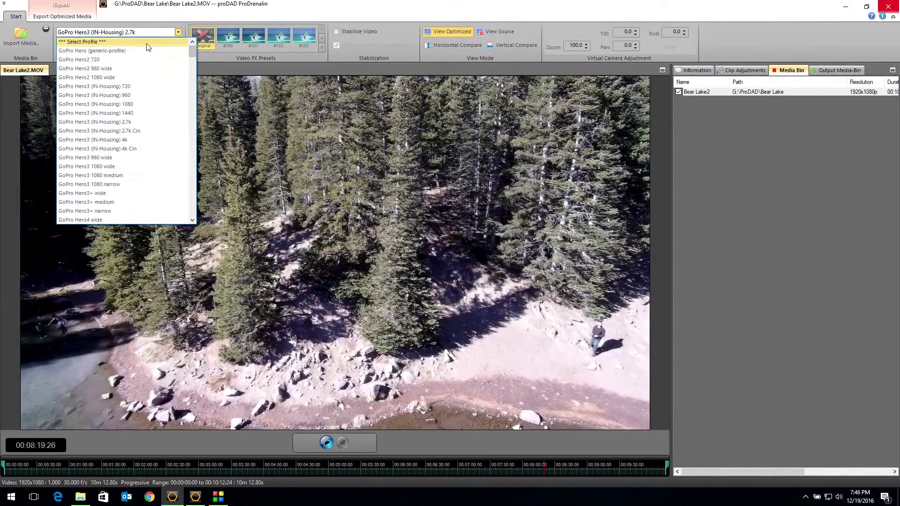
left_click(147, 43)
mouse_move(547, 472)
left_mouse_down()
mouse_move(532, 472)
mouse_move(546, 472)
left_mouse_up()
Step: Apply the GoPro Hero3 (IN-Housing) 2.7k Cin profile and review the corrected lakeshore footage
left_click(110, 32)
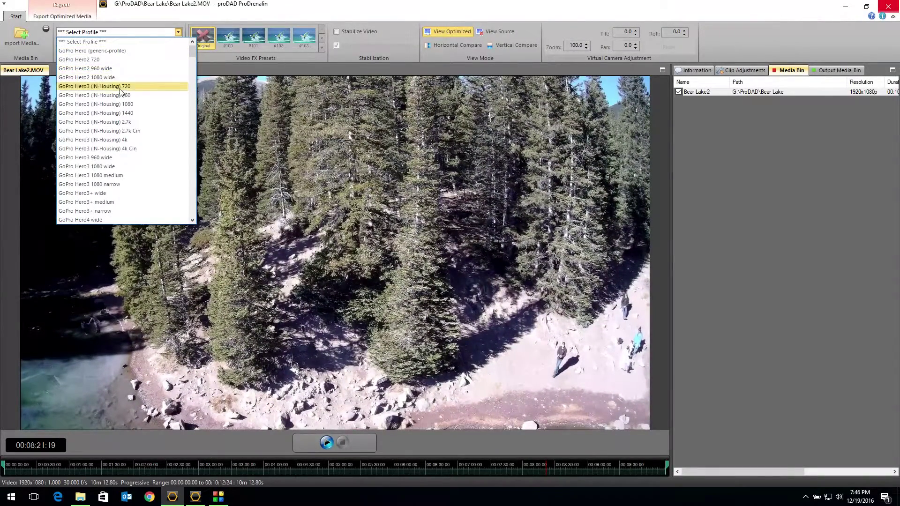
left_click(133, 132)
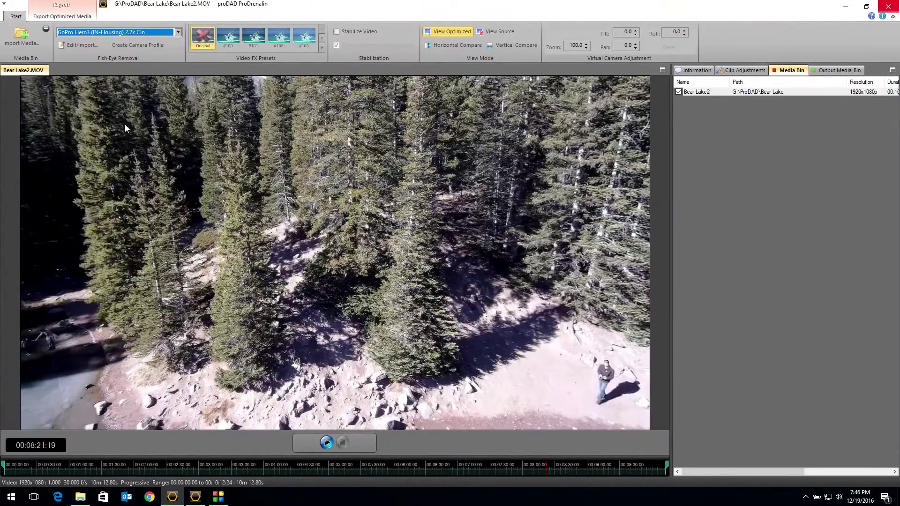
left_click(541, 475)
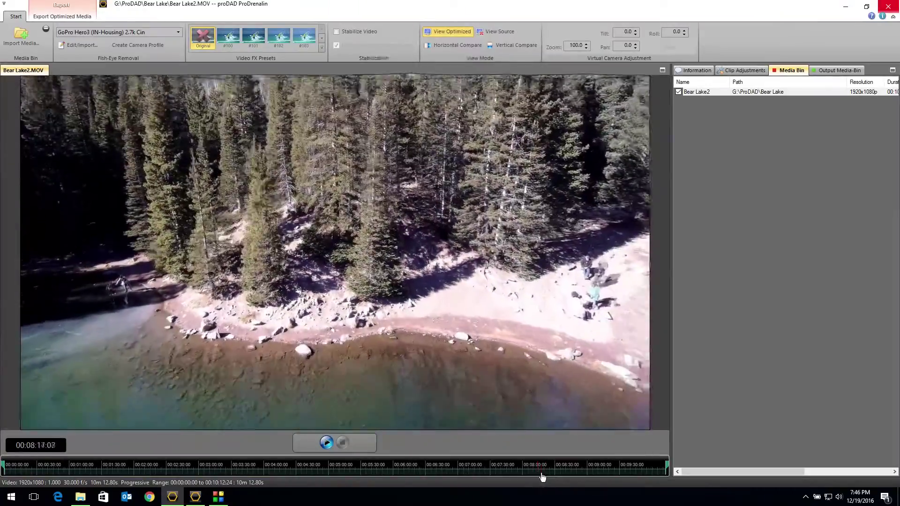
left_click_drag(542, 477, 540, 473)
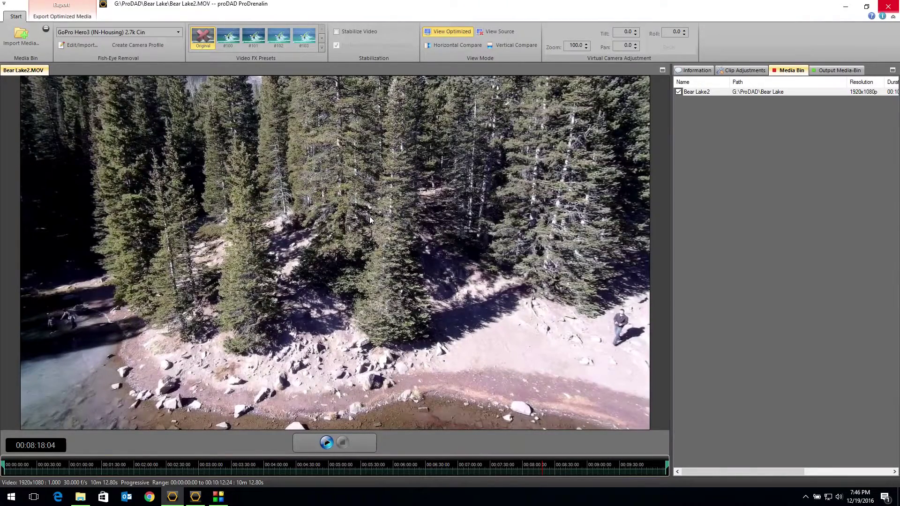
left_click(745, 71)
Step: Set the clip's Contrast to 12, Brightness to 4 and Saturation to 5
mouse_move(788, 107)
left_mouse_down()
mouse_move(776, 108)
mouse_move(798, 111)
left_mouse_up()
mouse_move(787, 149)
left_mouse_down()
mouse_move(768, 150)
mouse_move(790, 151)
mouse_move(779, 150)
left_mouse_up()
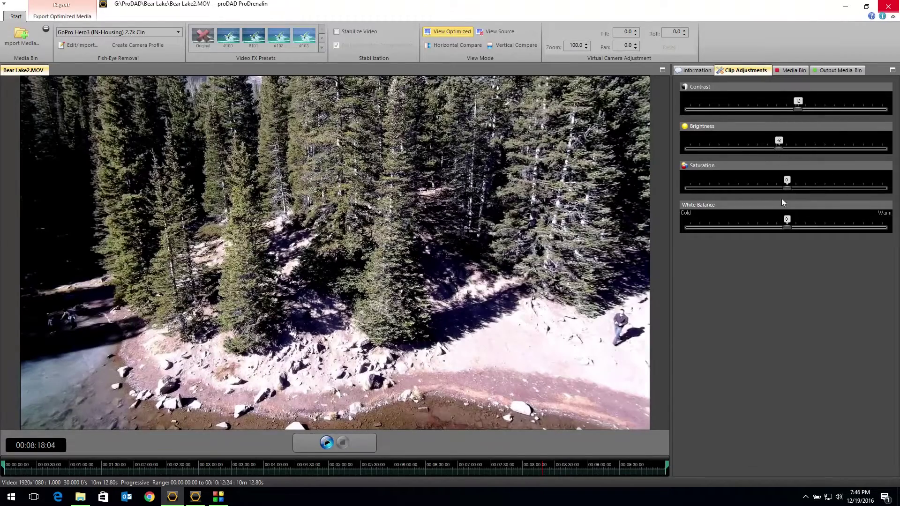
left_click_drag(792, 186, 793, 187)
left_click(195, 498)
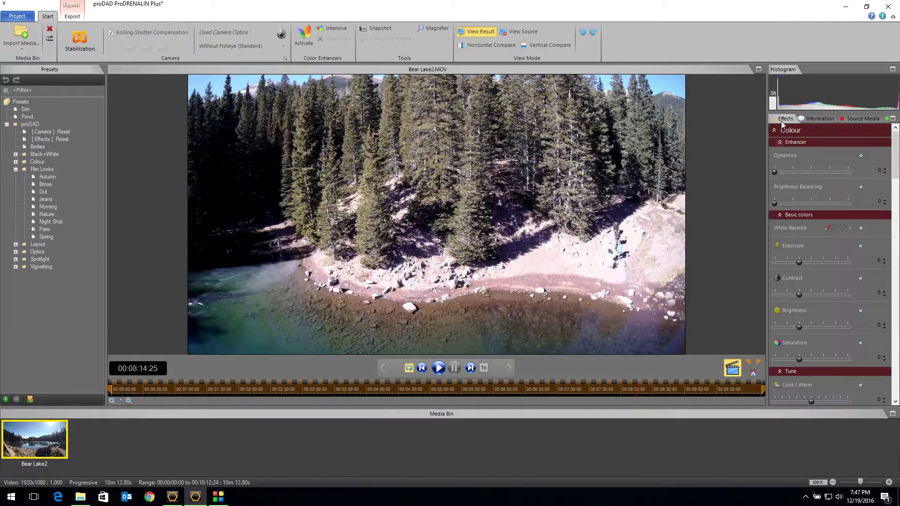
Step: Look over the Effects panel and move the ProDRENALIN Plus preview to about 00:08:21
mouse_move(896, 155)
left_mouse_down()
mouse_move(897, 290)
mouse_move(897, 145)
left_mouse_up()
mouse_move(635, 399)
left_mouse_down()
mouse_move(627, 394)
mouse_move(651, 389)
mouse_move(634, 393)
mouse_move(642, 393)
left_mouse_up()
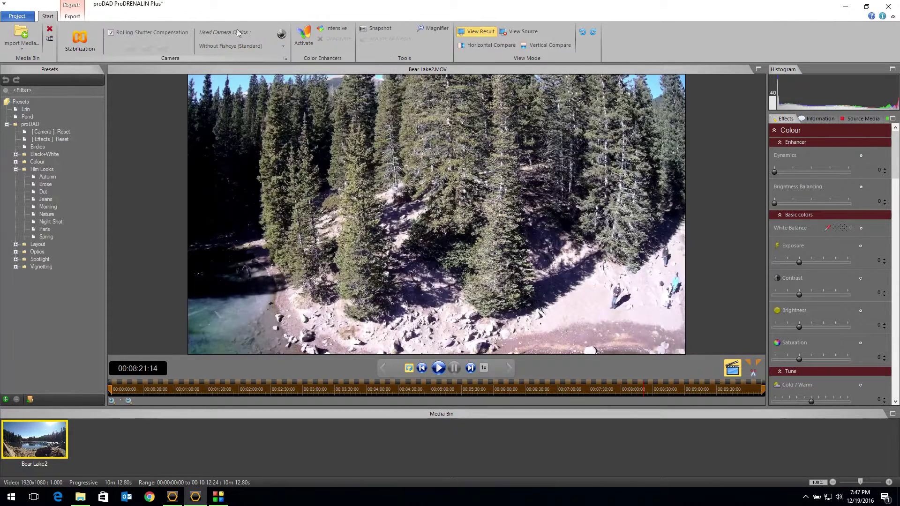
left_click(232, 47)
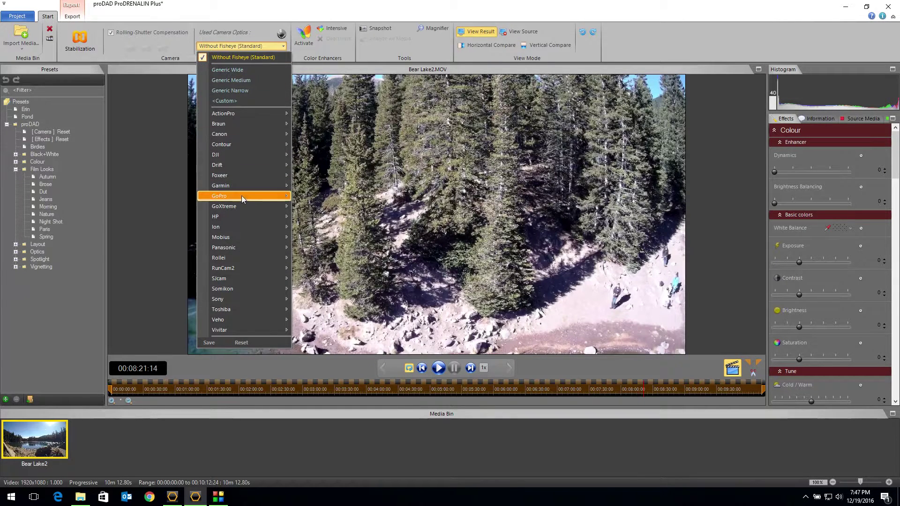
Step: Choose GoPro Hero3 (IN-Housing) 2.7k Cin as the clip's camera optics profile
mouse_move(243, 199)
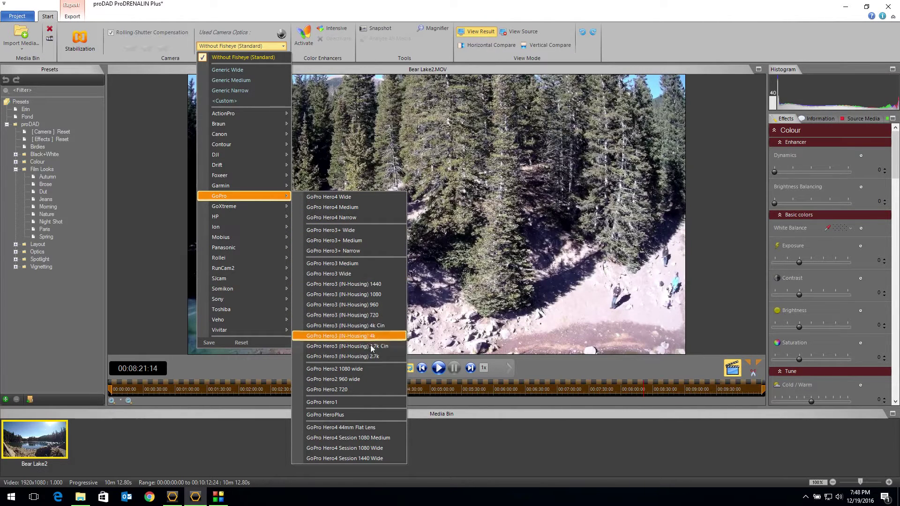
left_click(344, 349)
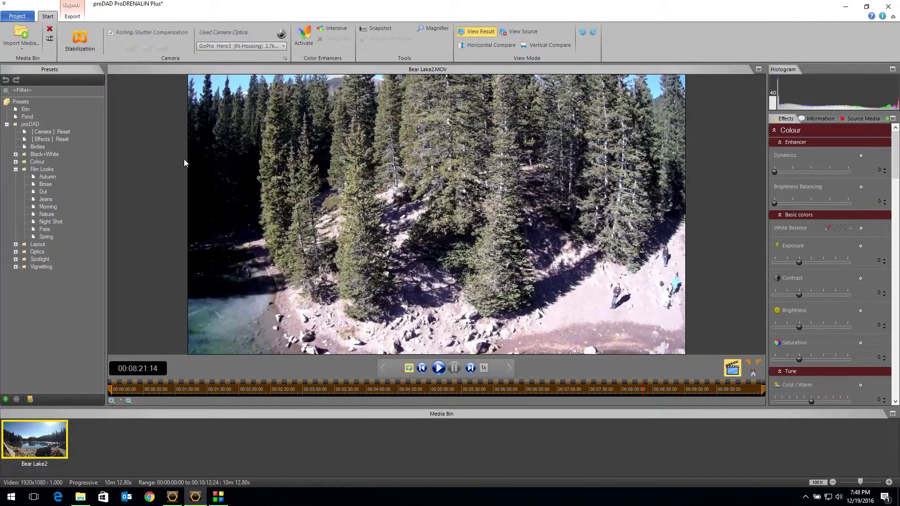
Step: Enable Remove Fisheye and check the lens-corrected view at 00:08:15:08
left_click(282, 35)
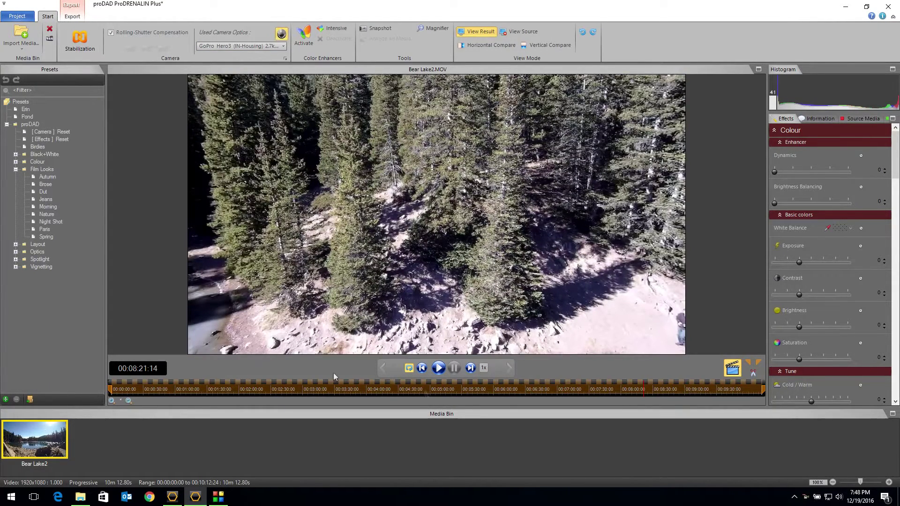
left_click_drag(644, 394, 637, 392)
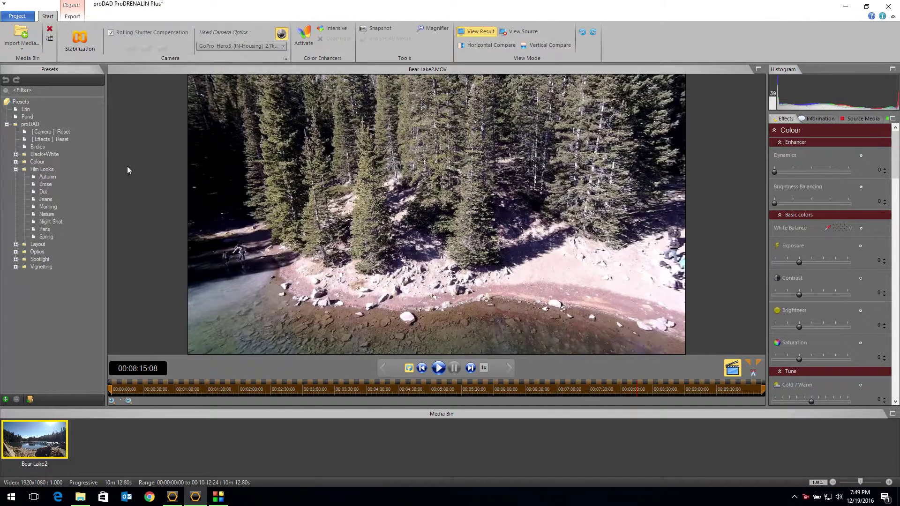
Step: In ProDrenalin, keep the optimized-media export quality at High, then return to ProDRENALIN Plus
left_click(173, 497)
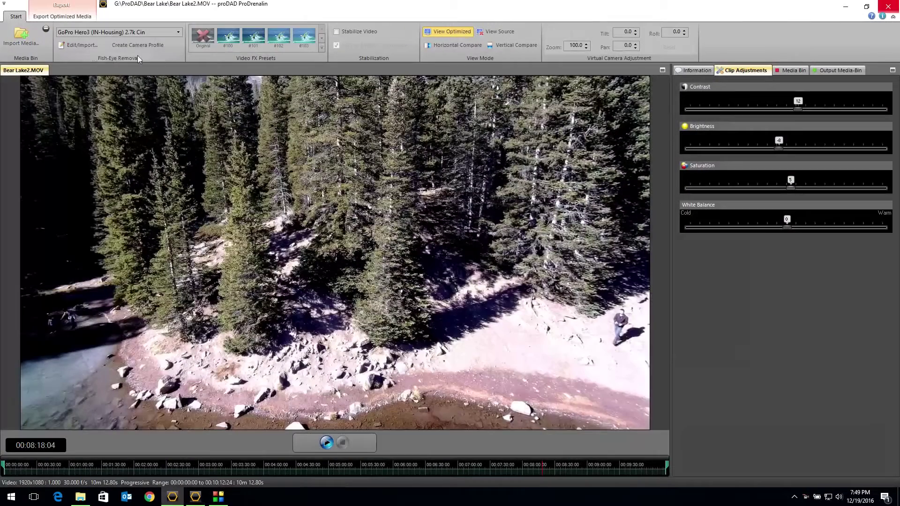
left_click(60, 19)
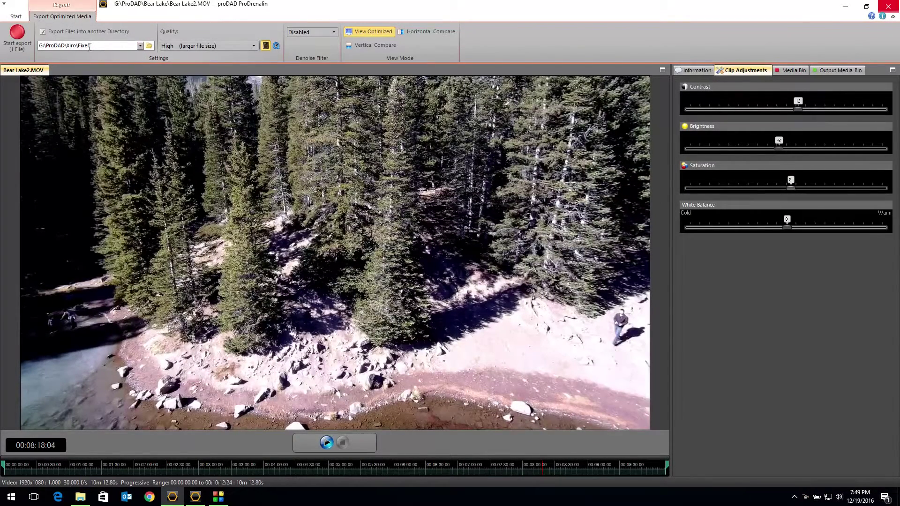
left_click(200, 47)
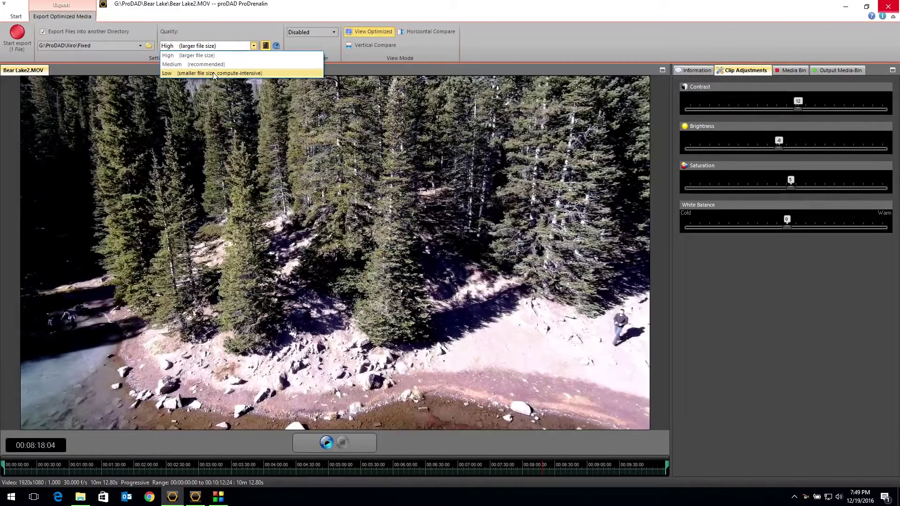
left_click(265, 46)
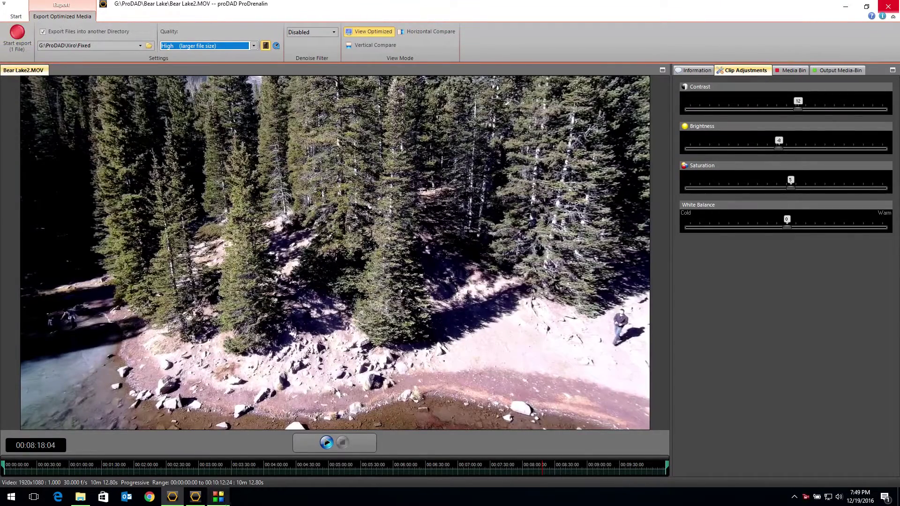
left_click(195, 496)
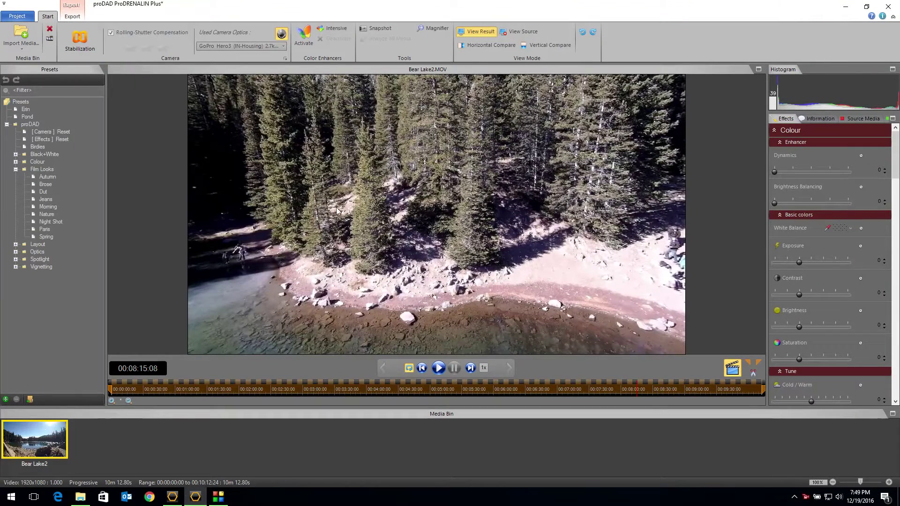
Step: Set the export destination folder to G:\ProDAD\Bear Lake
left_click(71, 16)
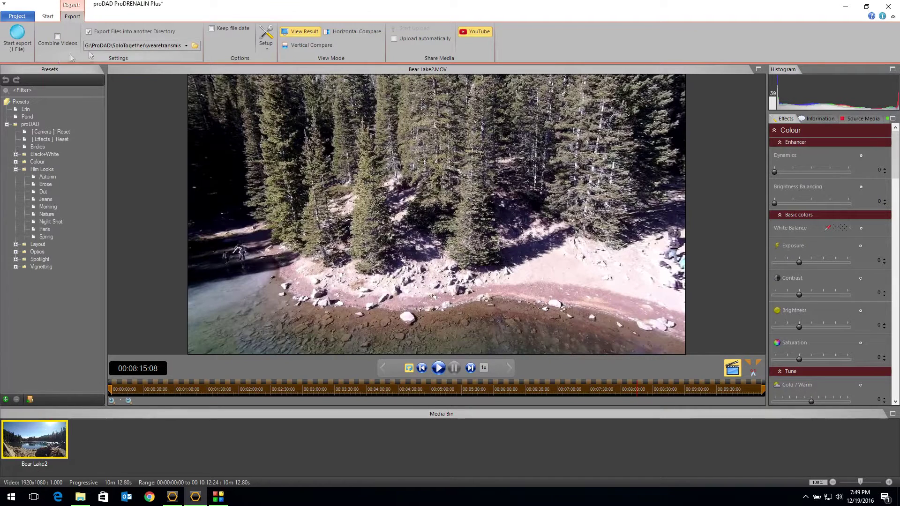
left_click(195, 46)
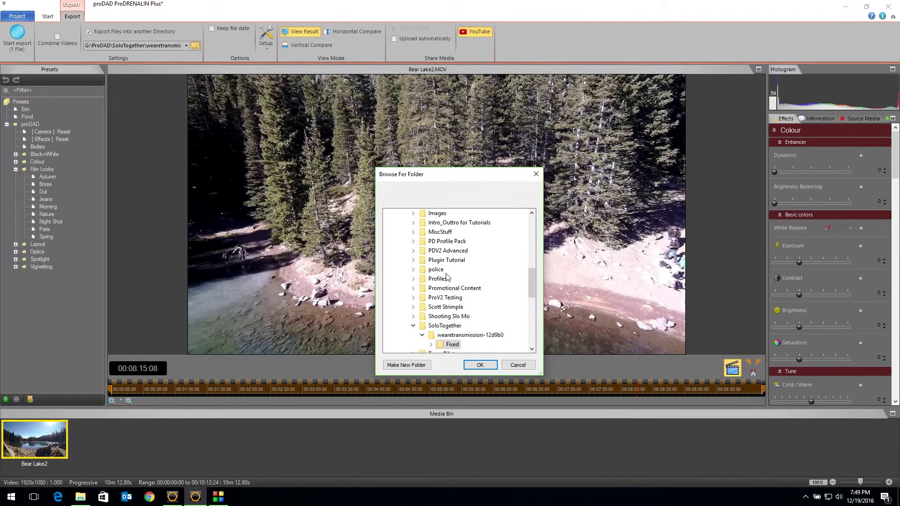
scroll(456, 281, "up", 5)
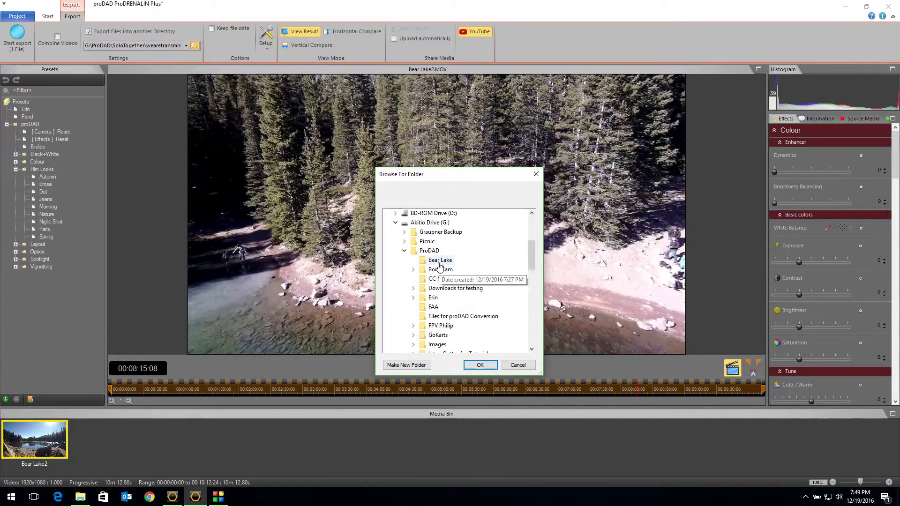
left_click(424, 261)
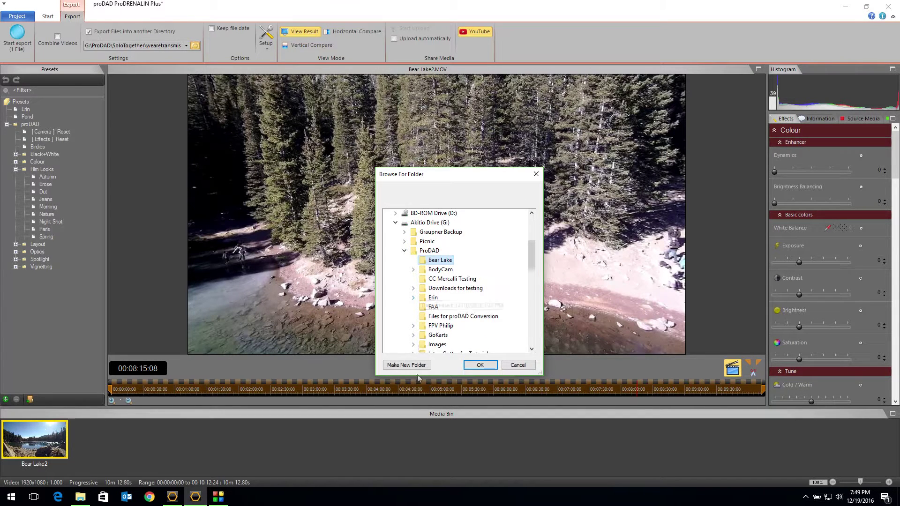
left_click(475, 365)
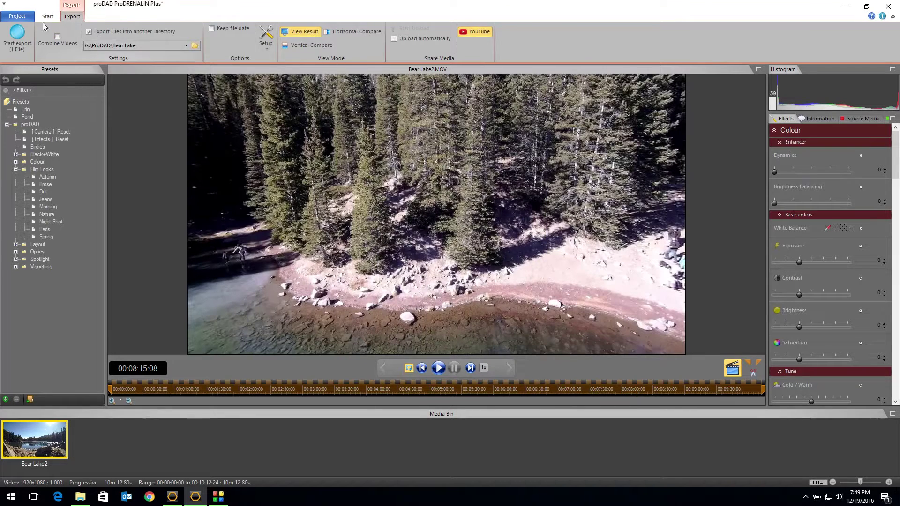
Step: Keep AVC/H264 (mp4) as the export video codec in the encoding setup
left_click(268, 49)
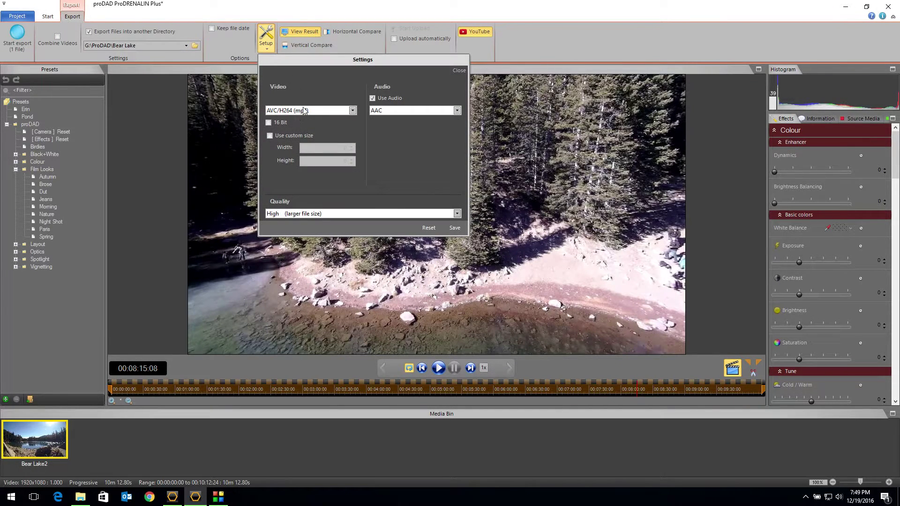
left_click(304, 110)
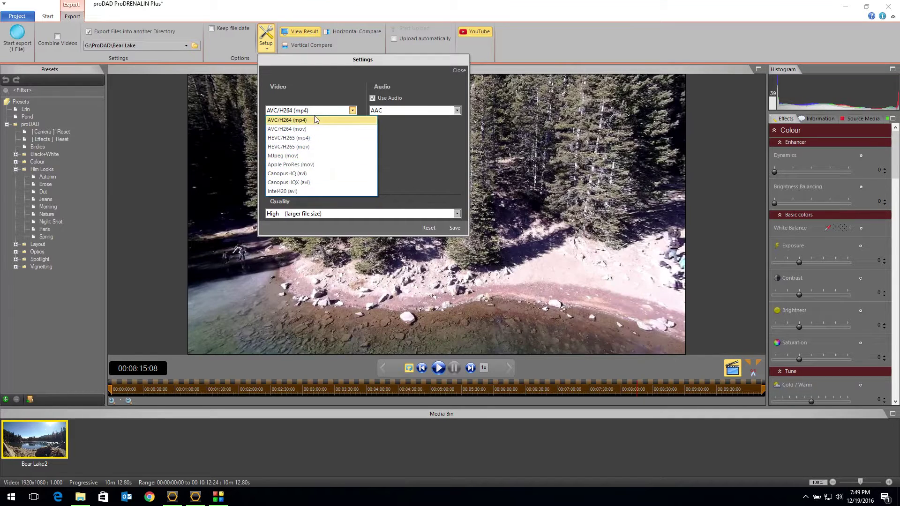
left_click(316, 111)
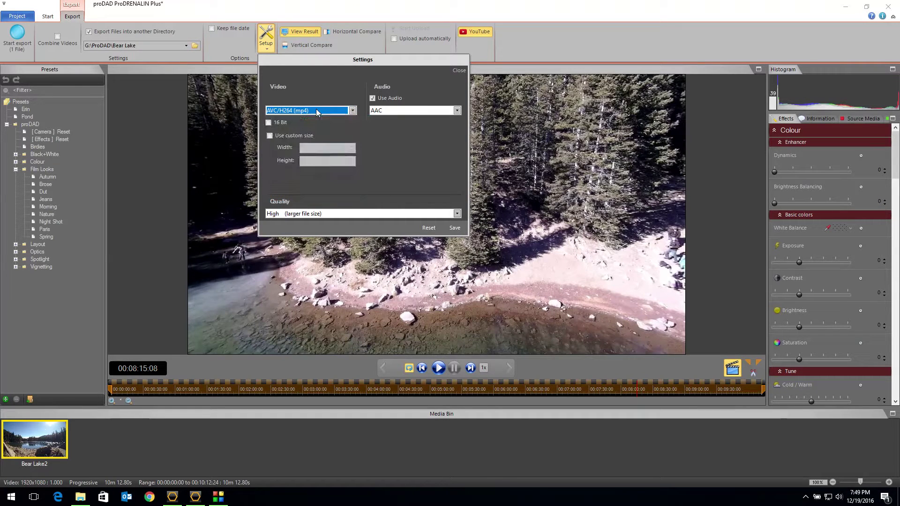
left_click(459, 71)
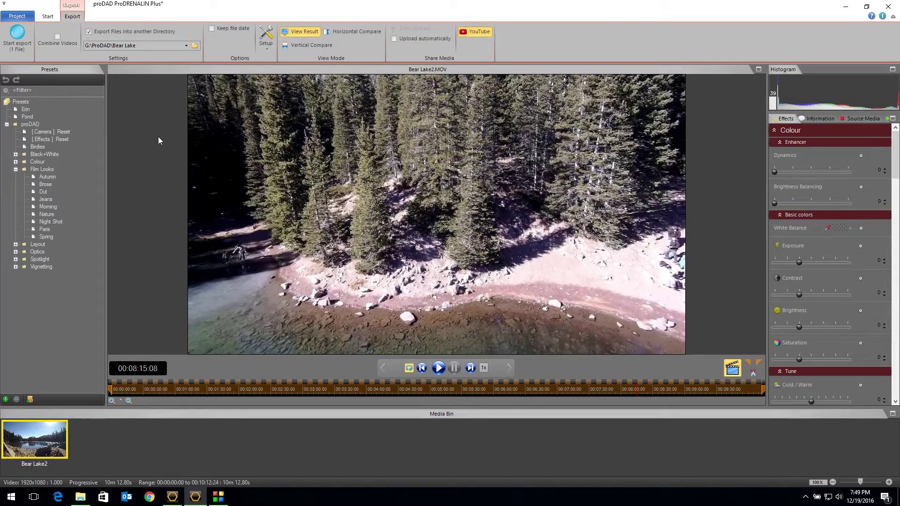
Step: Compare the original and v2-corrected Bear Lake2 frames side by side while scrubbing the clip
left_click(47, 16)
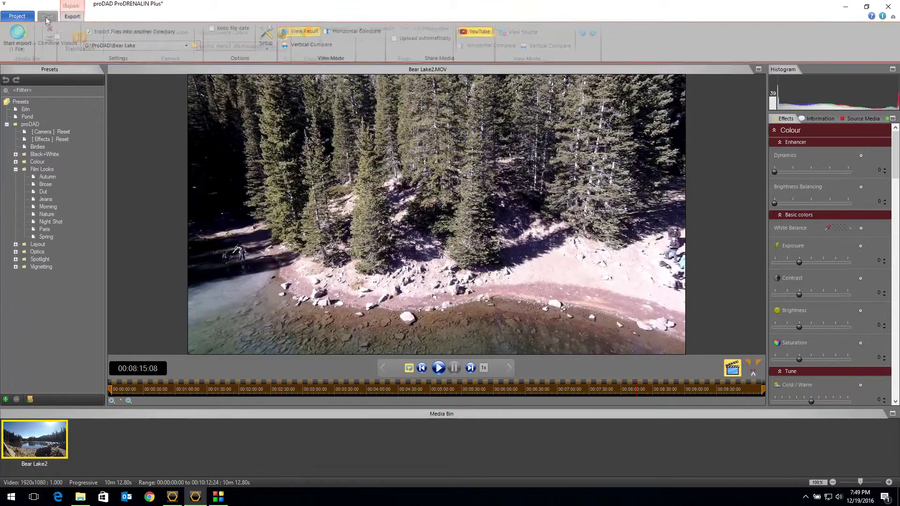
left_click(487, 46)
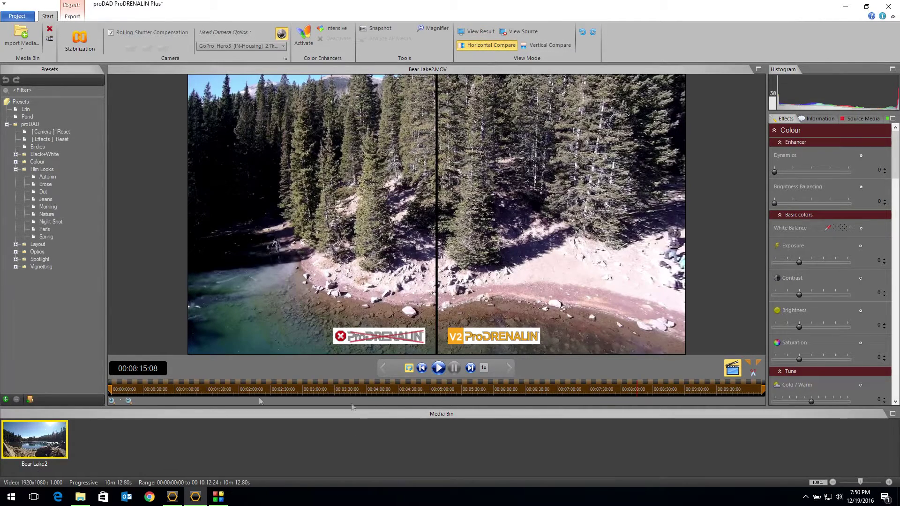
mouse_move(638, 390)
left_mouse_down()
mouse_move(628, 387)
mouse_move(647, 387)
mouse_move(638, 389)
left_mouse_up()
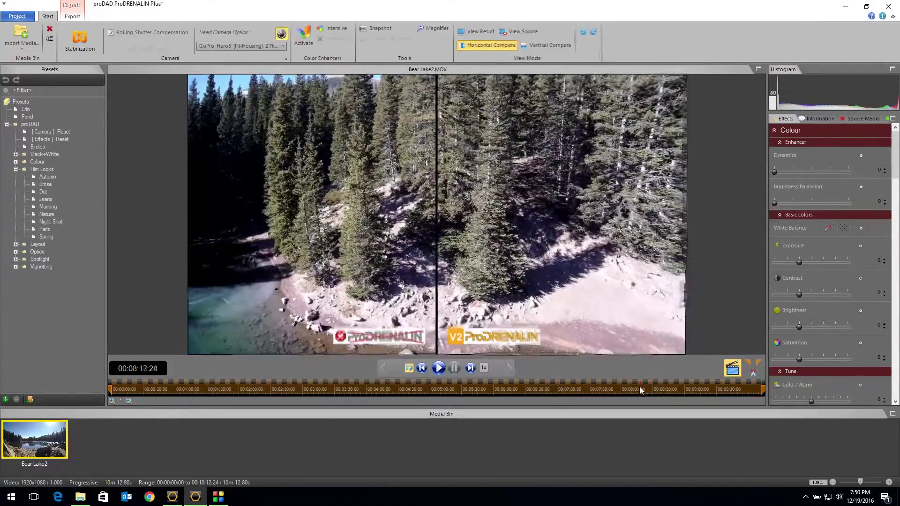
Step: Switch to a top-and-bottom stacked comparison and scrub further through the clip
left_click(541, 47)
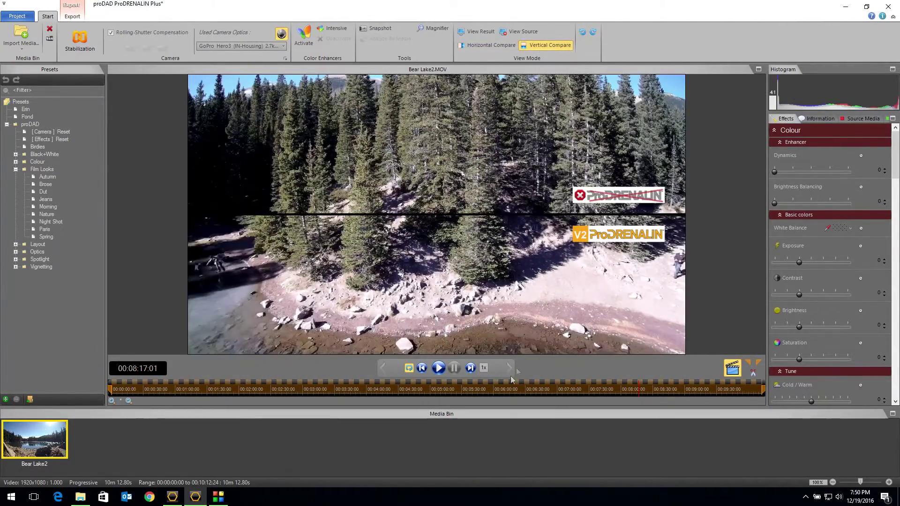
mouse_move(641, 392)
left_mouse_down()
mouse_move(654, 391)
mouse_move(636, 389)
left_mouse_up()
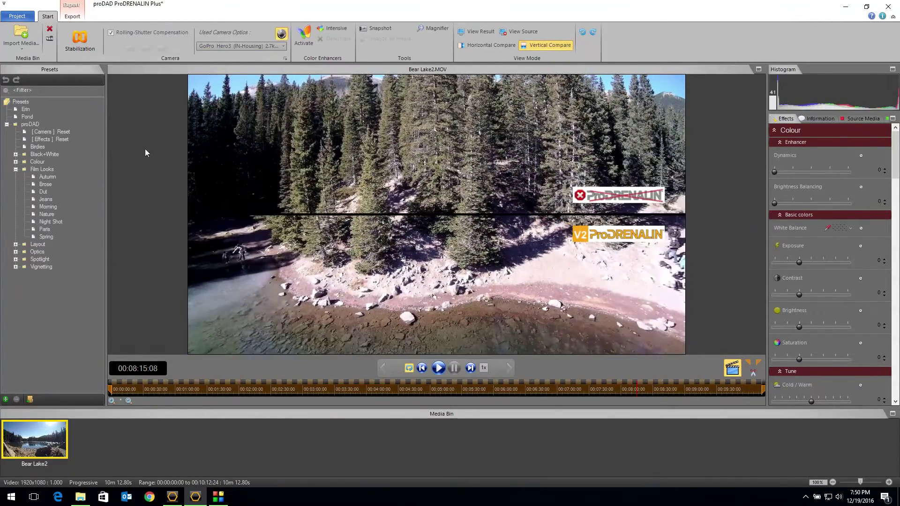
left_click(172, 496)
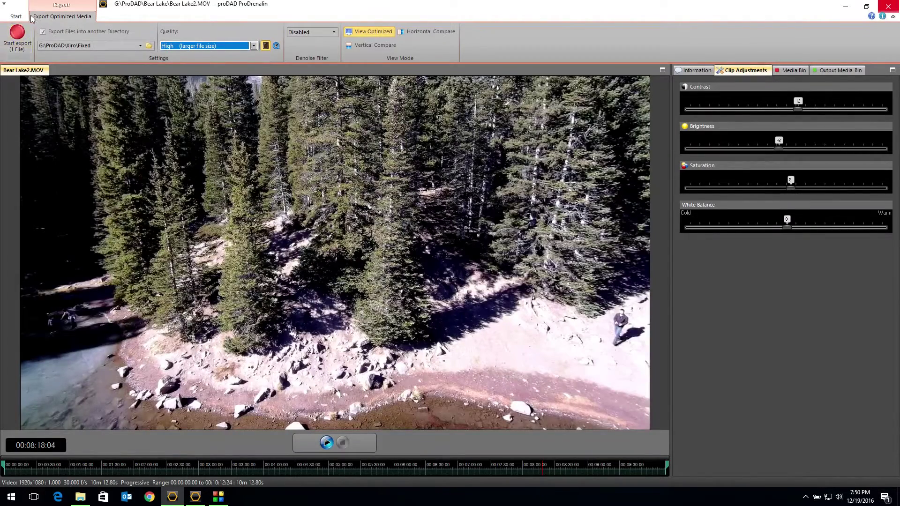
Step: Import 2016_1112_124837_006.MOV from ProDAD > Erin > DCIM > MOVIE and scrub to preview it
left_click(16, 16)
left_click(20, 37)
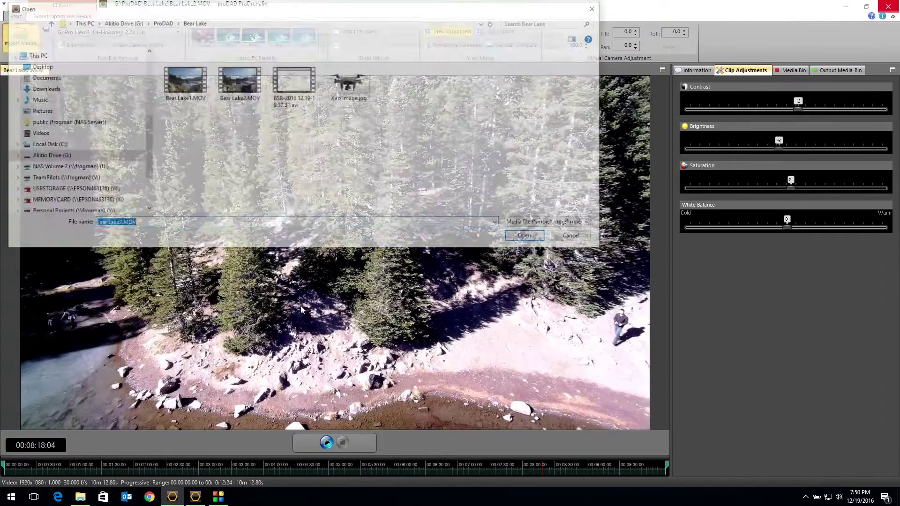
left_click(161, 22)
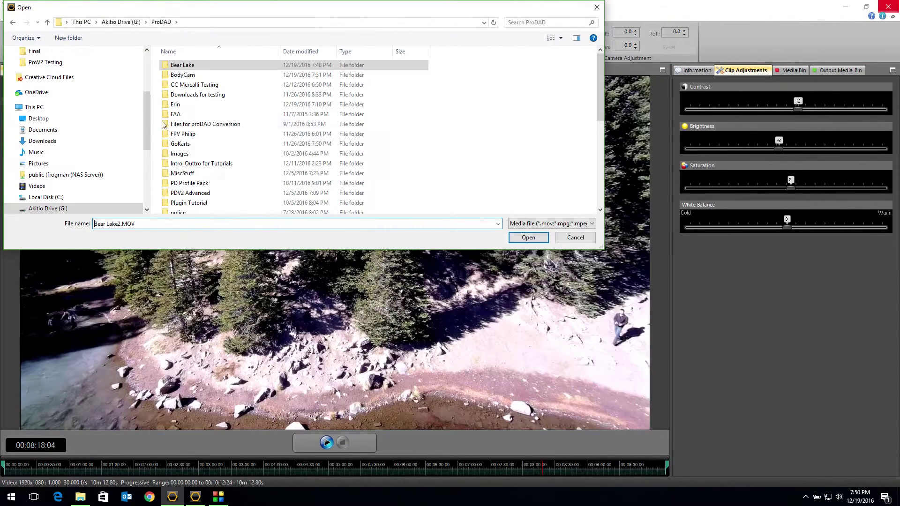
double_click(174, 106)
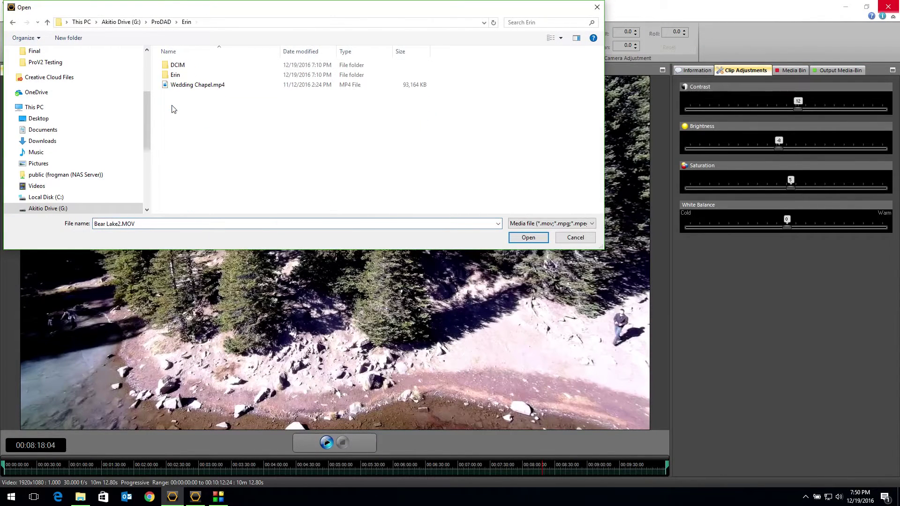
double_click(167, 67)
double_click(167, 68)
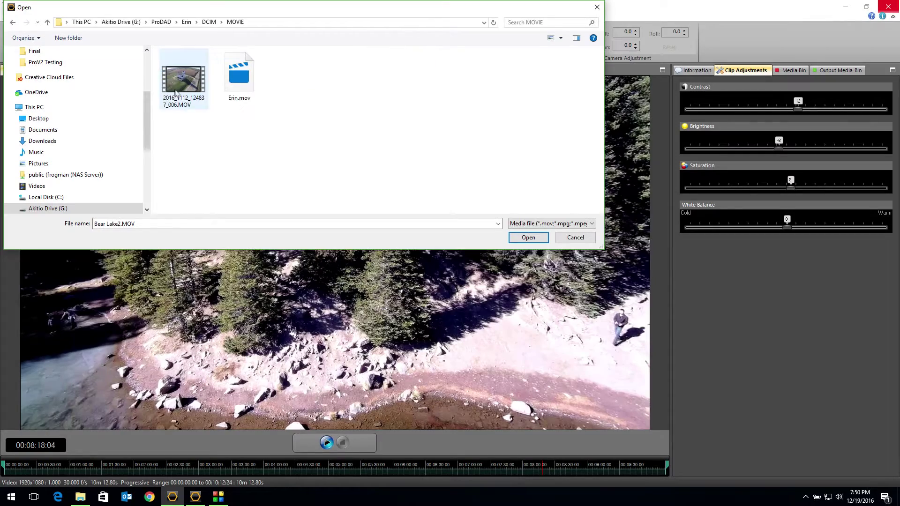
double_click(184, 79)
left_click_drag(193, 467, 120, 468)
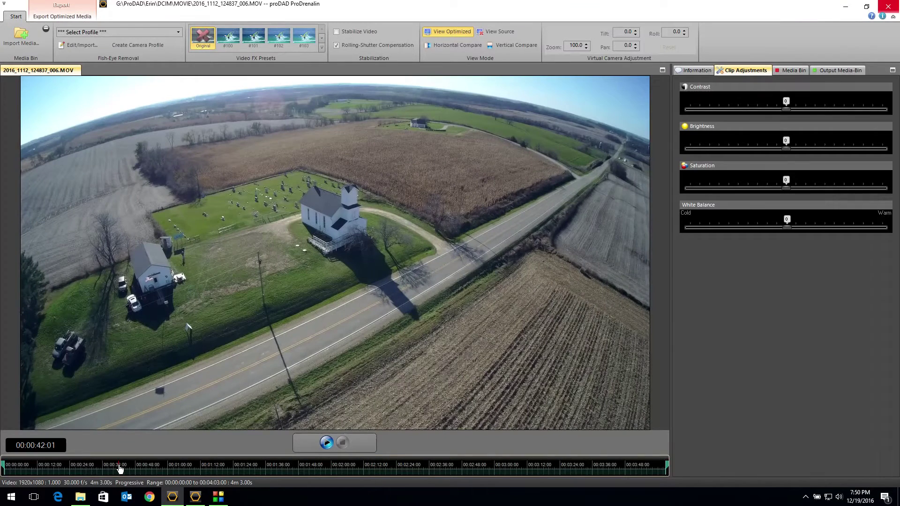
left_click(122, 33)
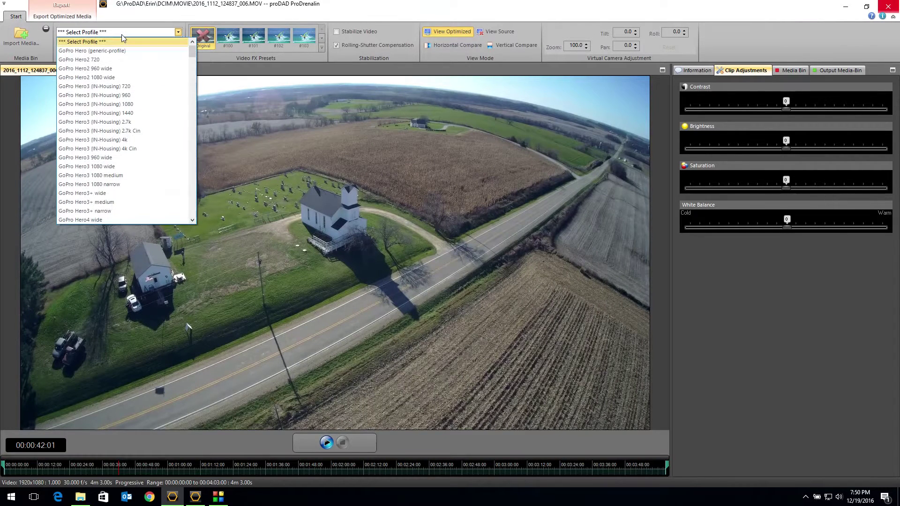
Step: Apply the GoPro Hero3 (IN-Housing) 2.7k profile to the church clip and scrub to check it
left_click(140, 123)
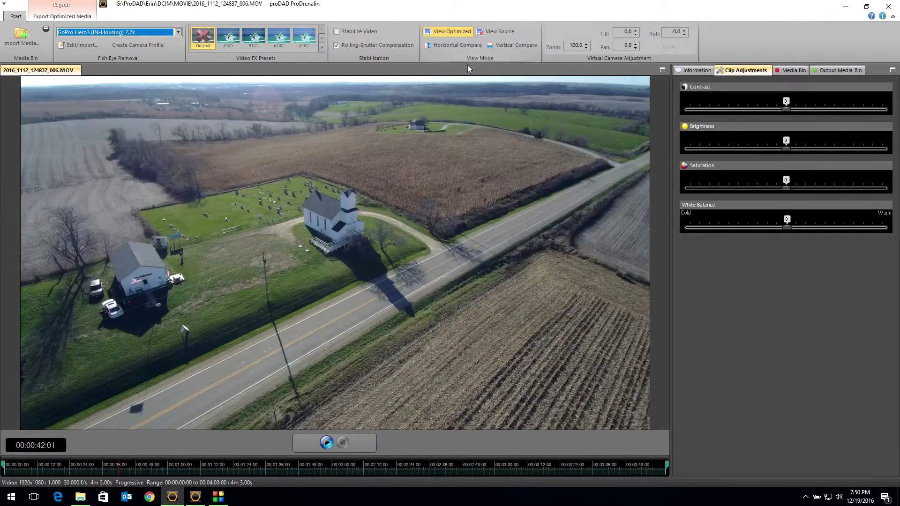
left_click_drag(112, 469, 100, 470)
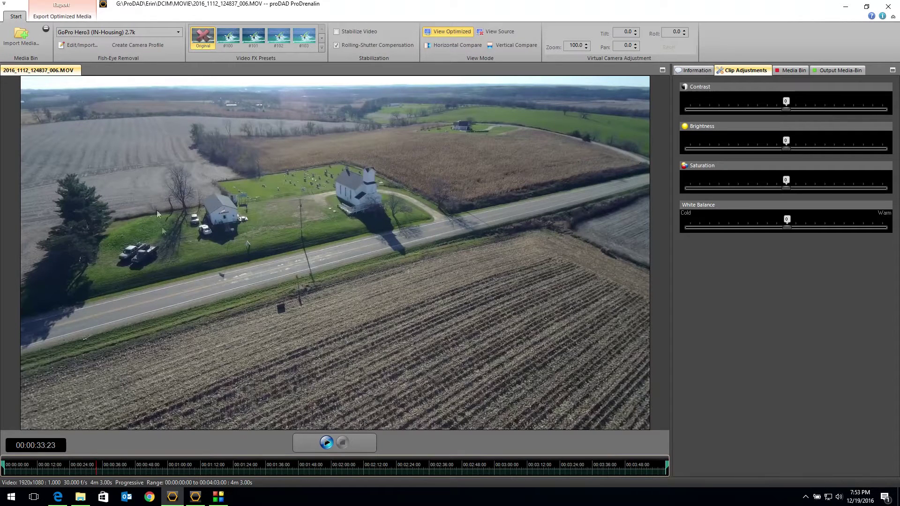
left_click(129, 34)
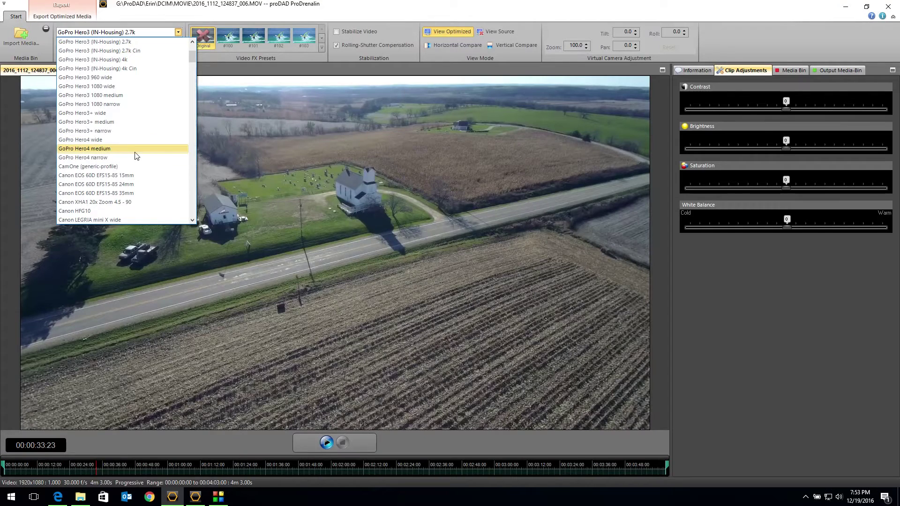
scroll(135, 156, "up", 3)
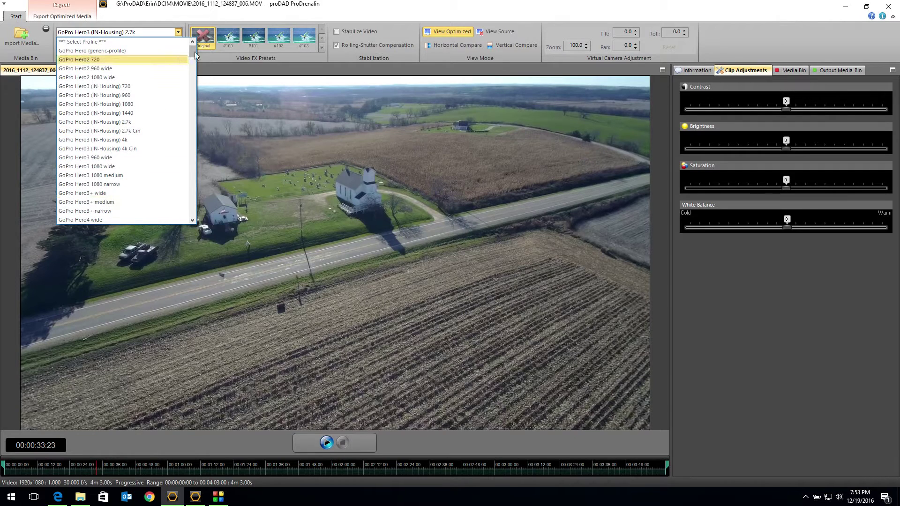
mouse_move(190, 49)
left_mouse_down()
mouse_move(195, 58)
mouse_move(194, 50)
left_mouse_up()
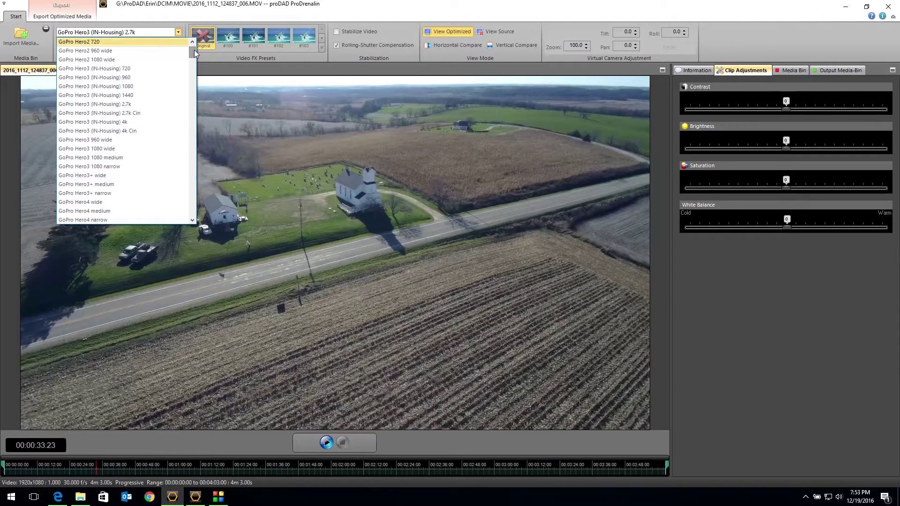
left_click(227, 67)
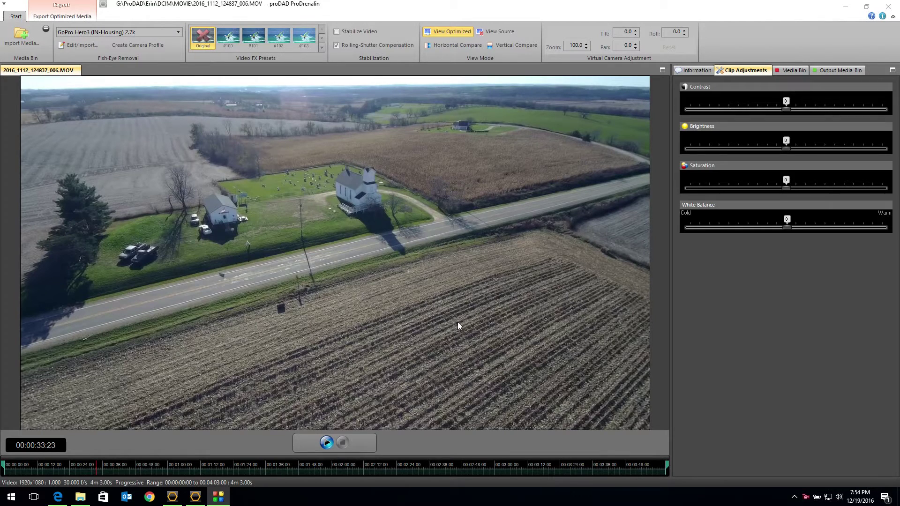